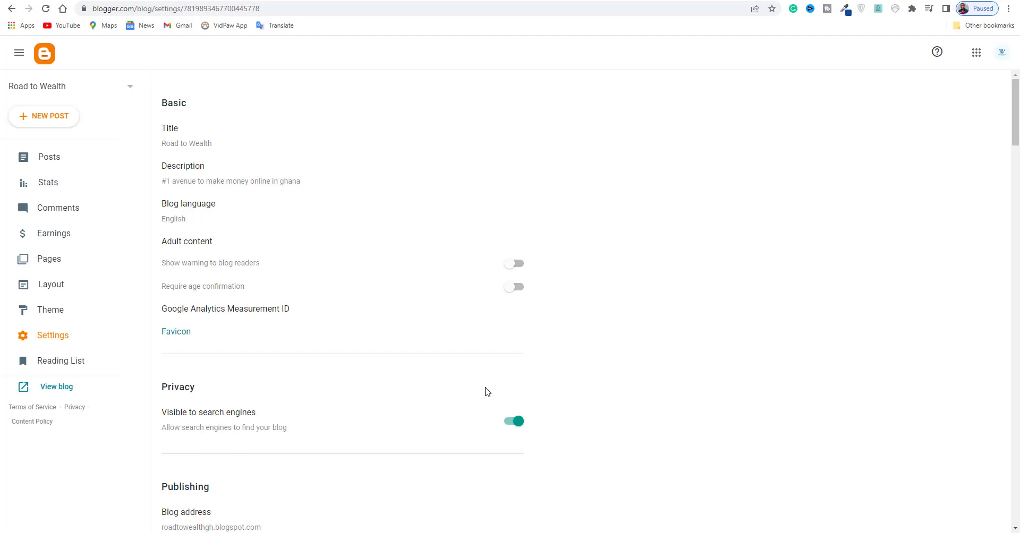
# Review the blog's title and description in the basic settings, closing each edit dialog without saving.
pyautogui.scroll(-1, 487, 392)
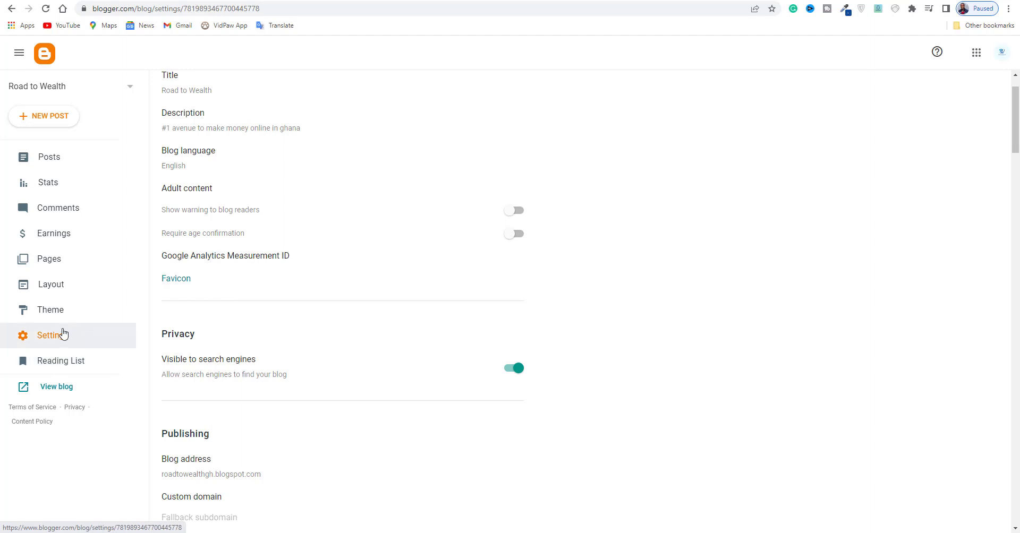
pyautogui.click(62, 333)
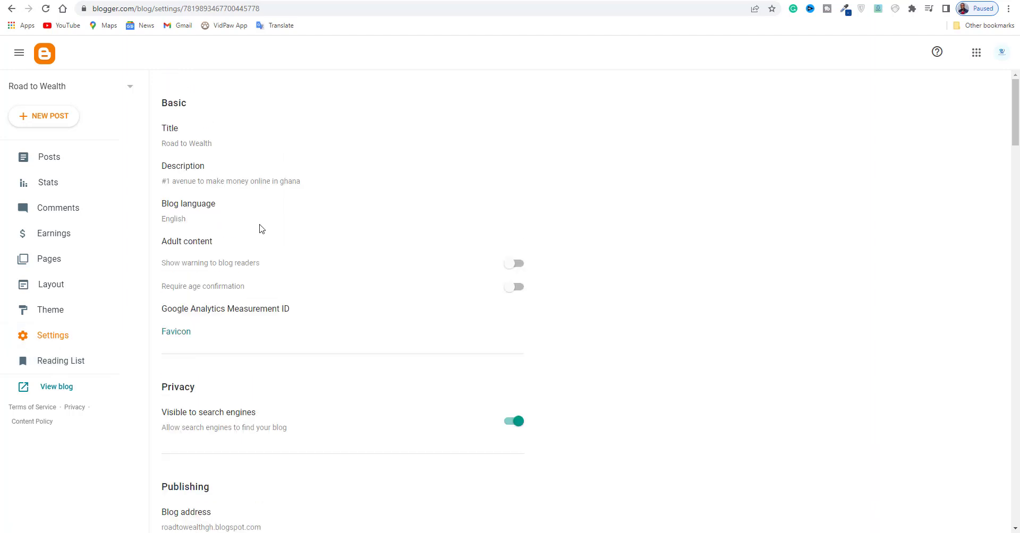
pyautogui.click(185, 144)
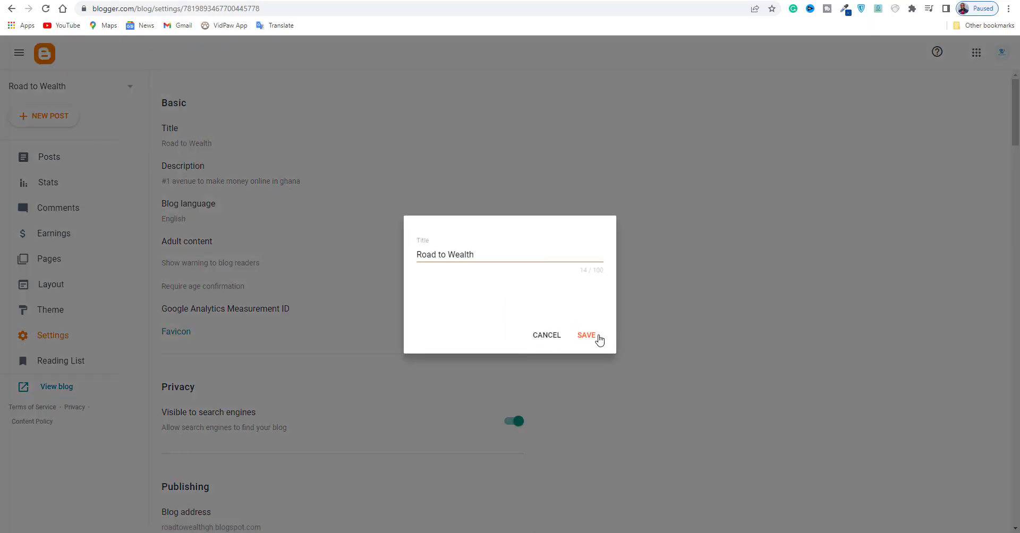
pyautogui.click(555, 340)
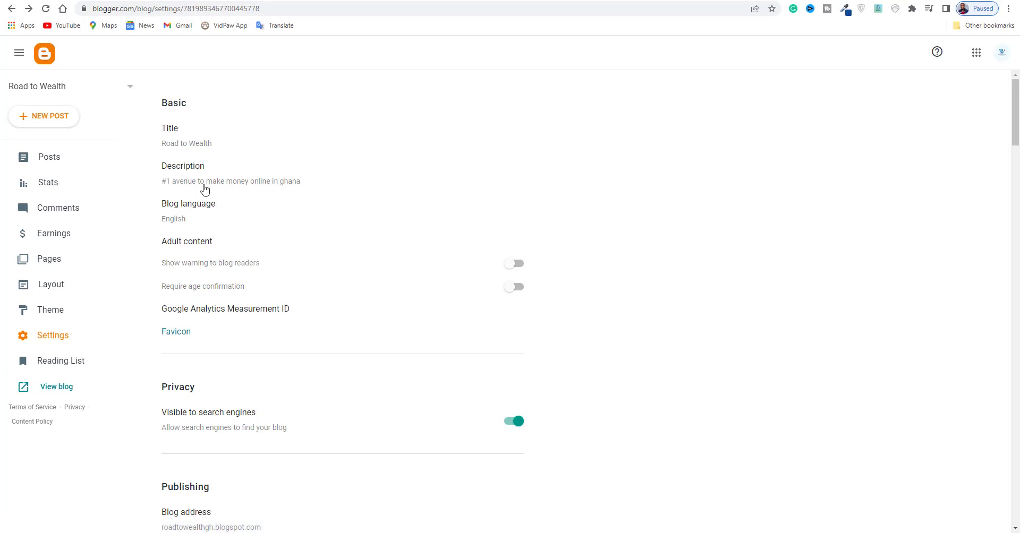
pyautogui.click(268, 183)
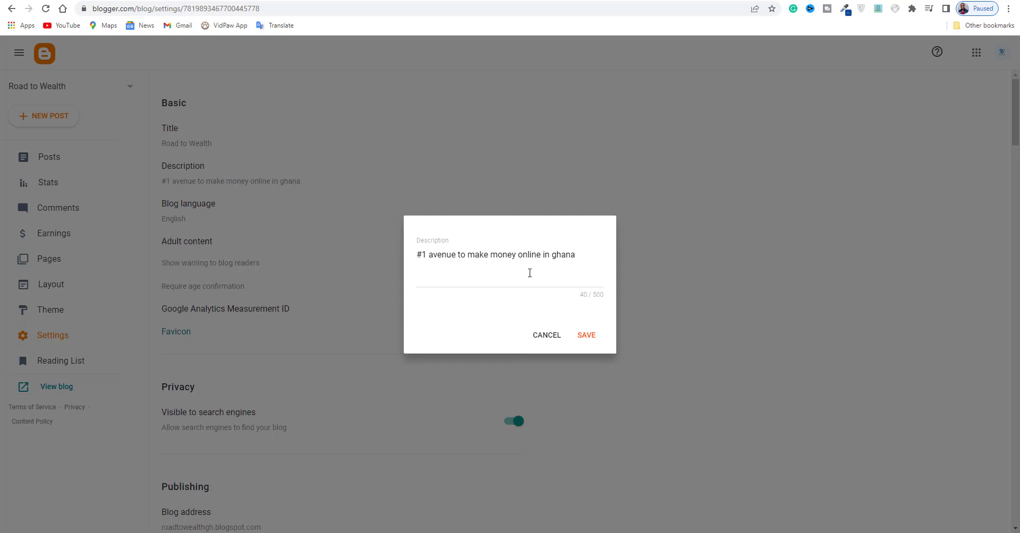
pyautogui.click(552, 335)
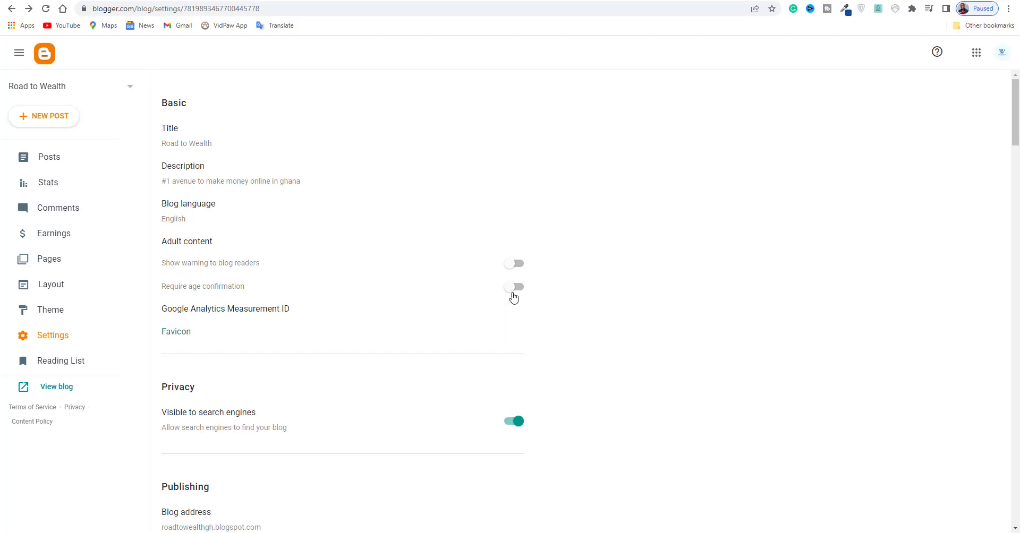
# Choose the "ROAD TO …LTH SITE.png" image as the blog's custom favicon and save the favicon configuration.
pyautogui.scroll(-1, 499, 357)
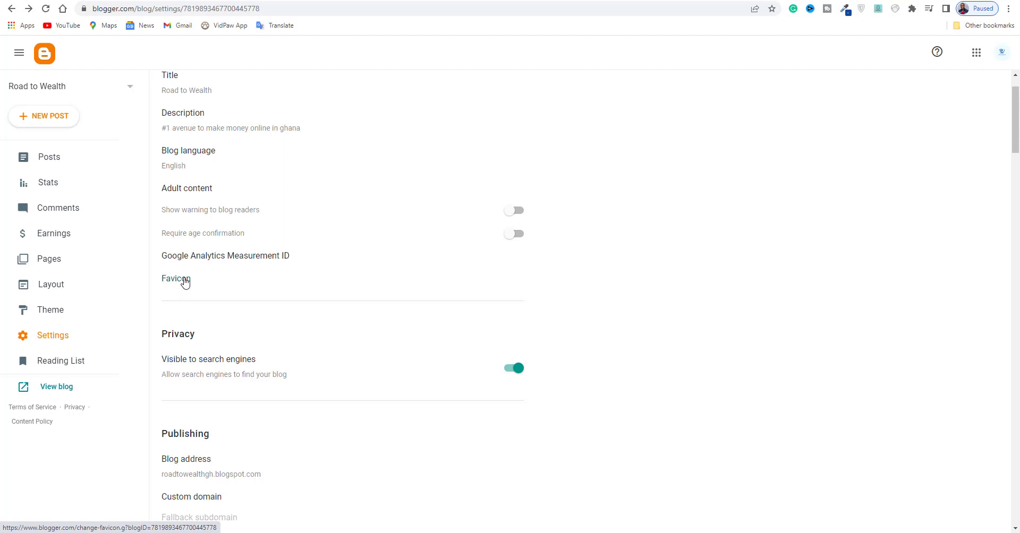
pyautogui.click(166, 283)
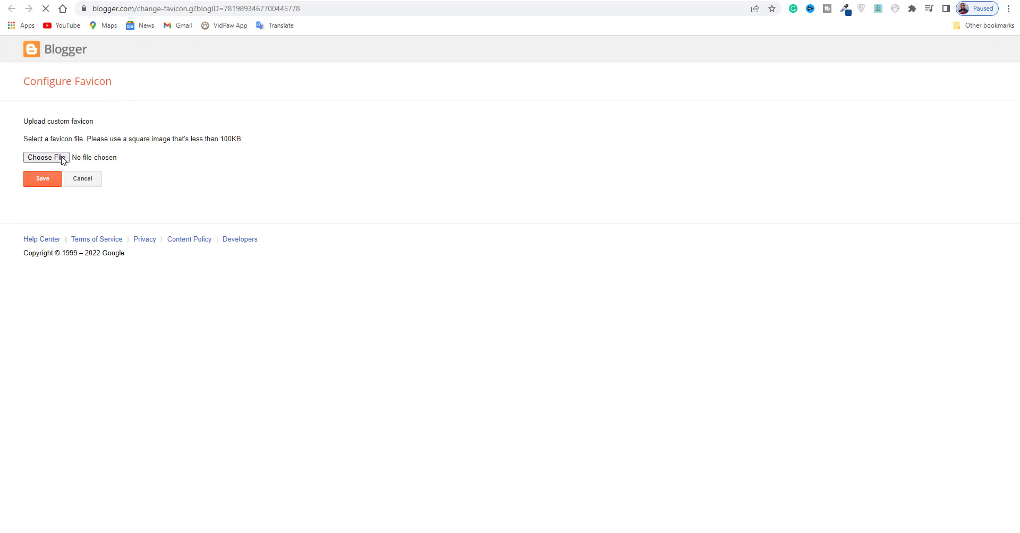
pyautogui.click(62, 160)
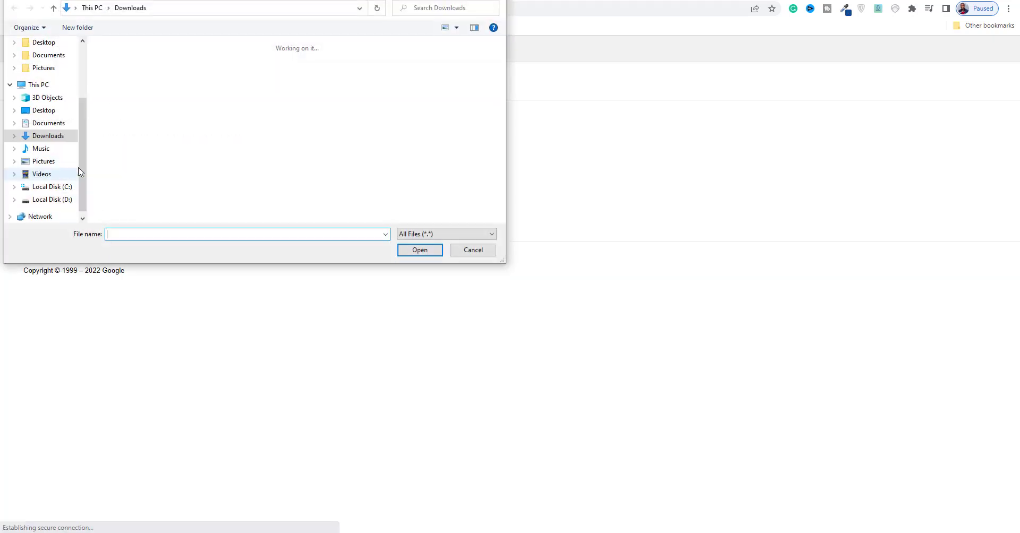
pyautogui.click(131, 90)
pyautogui.doubleClick(131, 89)
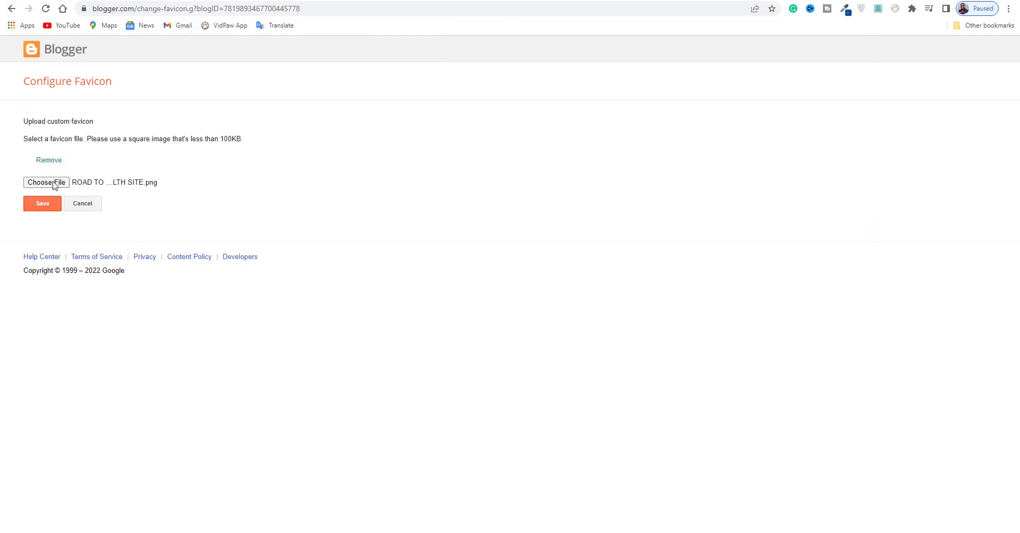
pyautogui.click(46, 181)
pyautogui.click(473, 250)
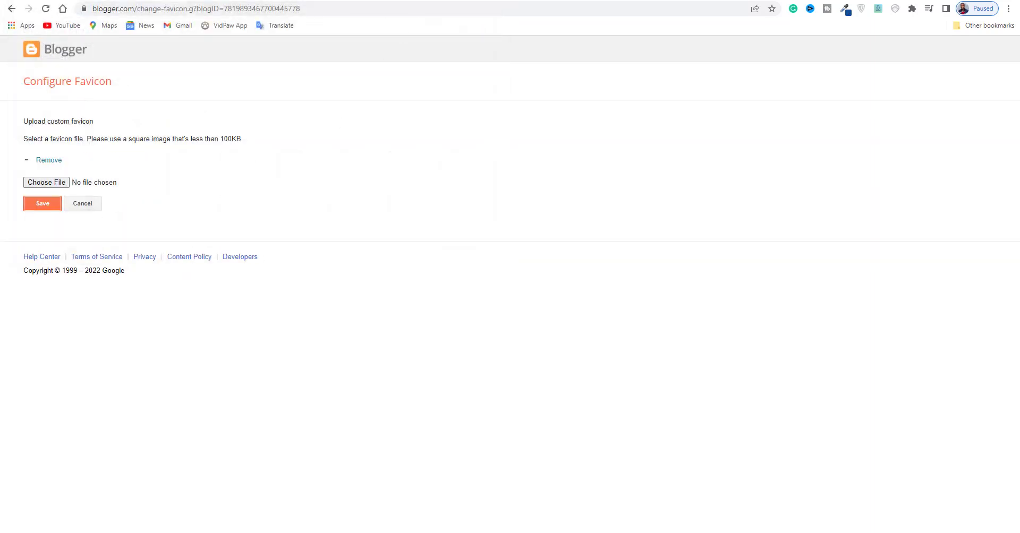
pyautogui.click(42, 204)
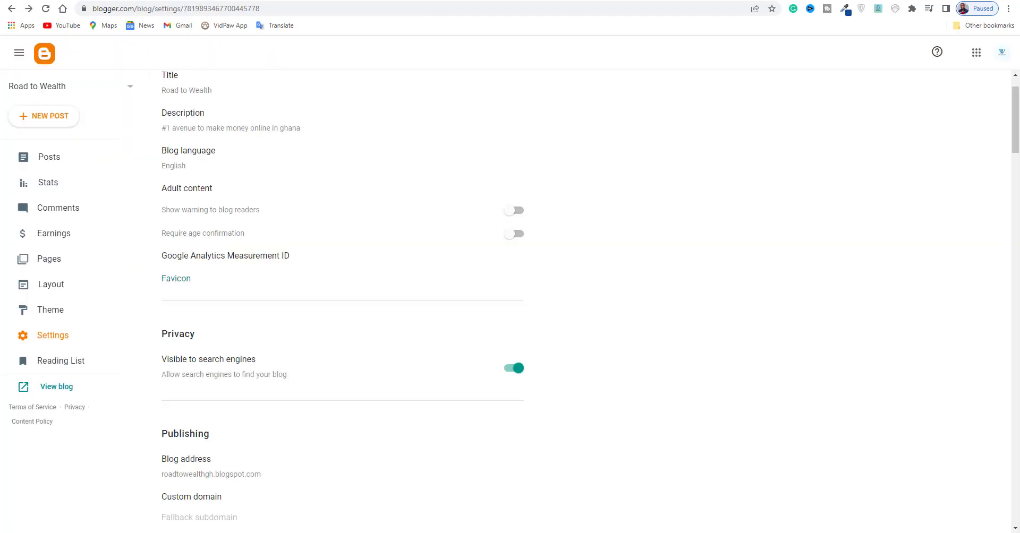
# Review the privacy and publishing settings, opening the blog address and closing it without saving.
pyautogui.scroll(-3, 219, 296)
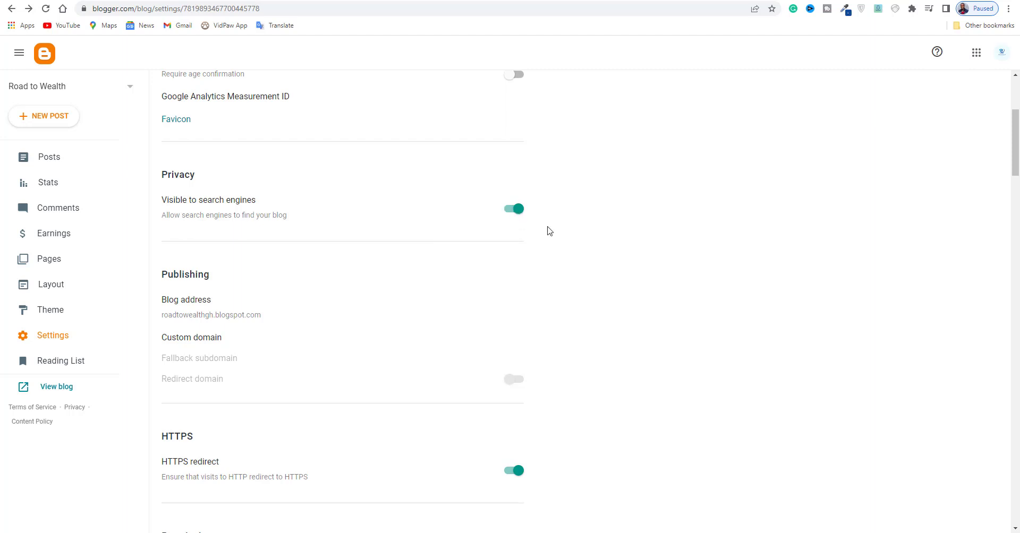
pyautogui.scroll(-2, 550, 231)
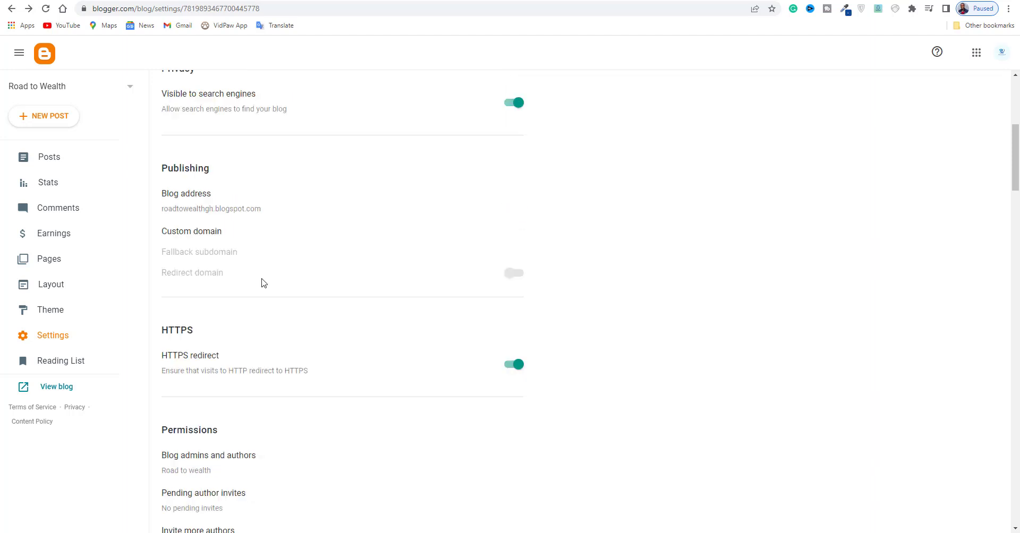
pyautogui.click(190, 213)
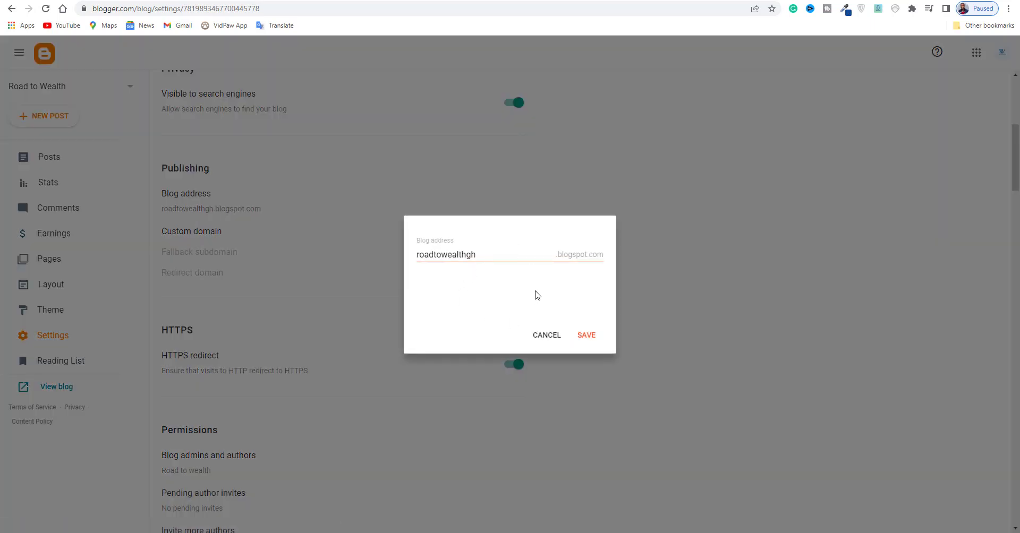
pyautogui.click(549, 335)
# Examine the pending author invites and the form for inviting more authors in the permissions settings, without sending an invite.
pyautogui.scroll(-2, 221, 275)
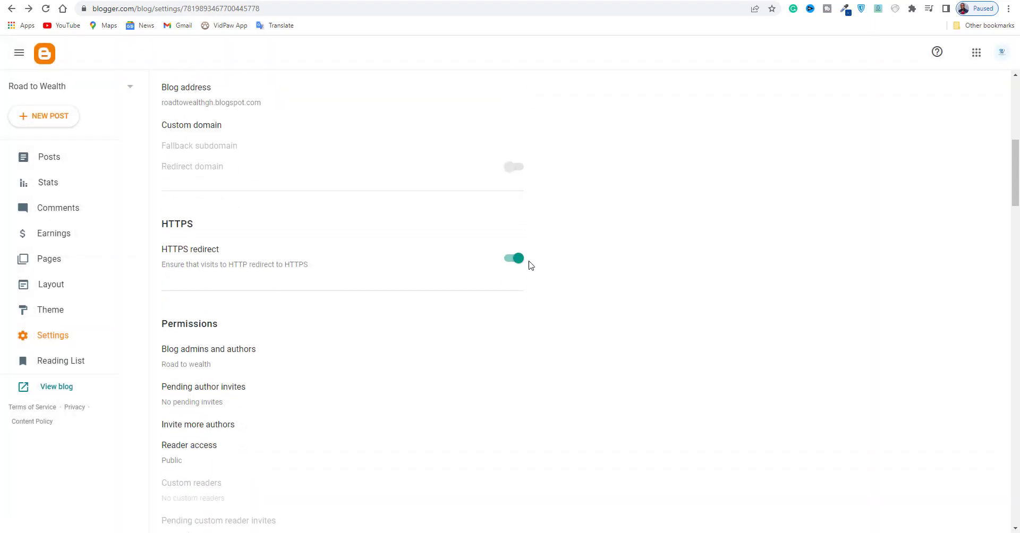
pyautogui.scroll(-3, 196, 202)
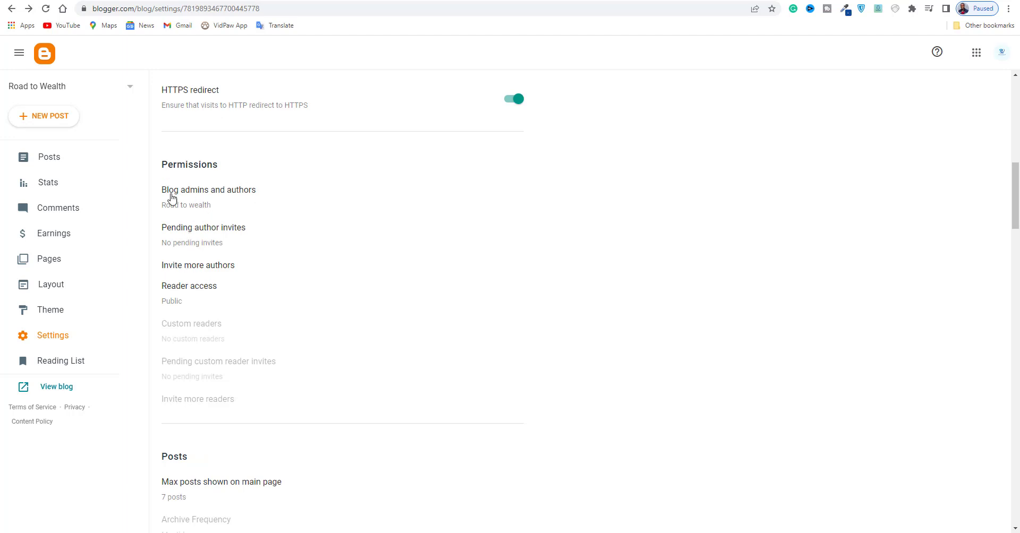
pyautogui.click(205, 248)
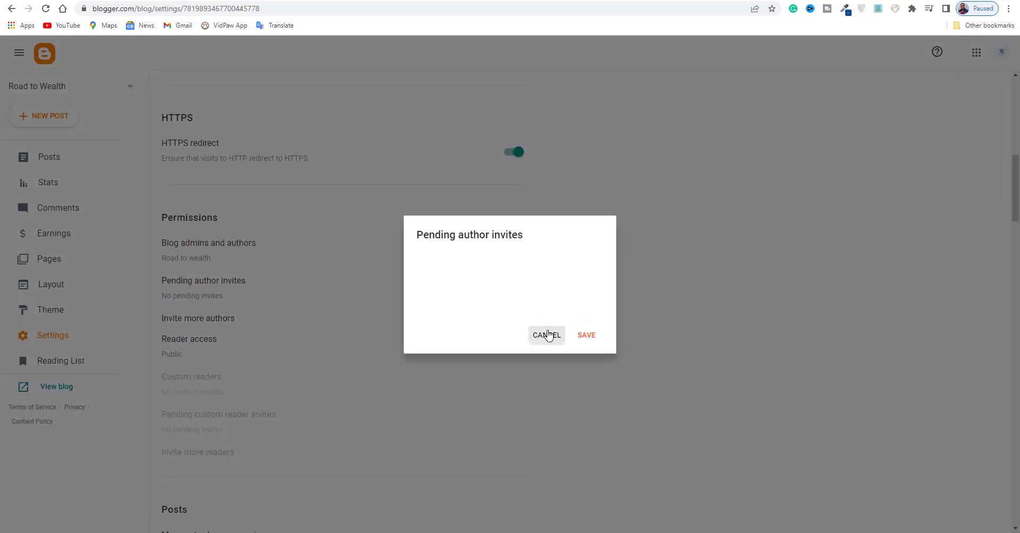
pyautogui.click(547, 335)
pyautogui.click(197, 319)
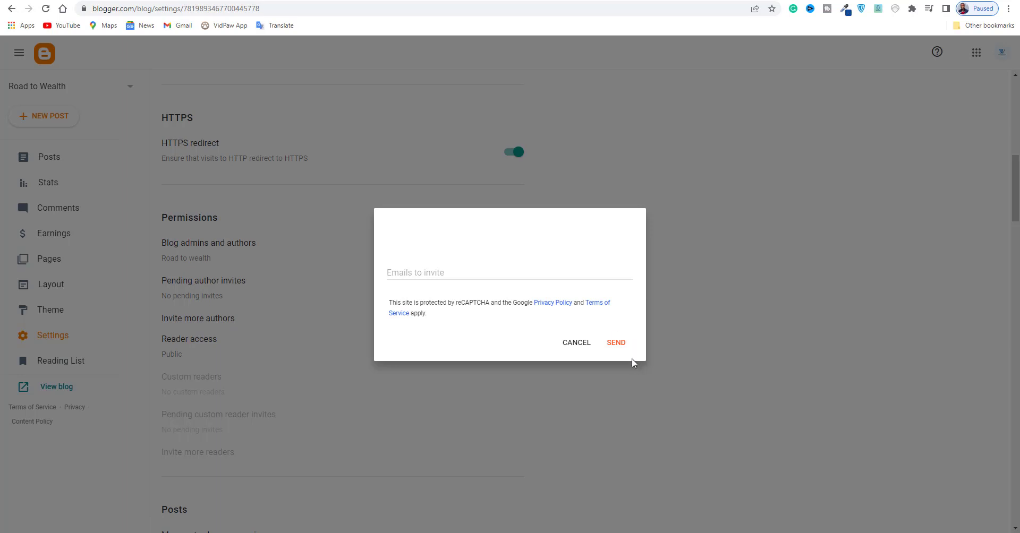
pyautogui.click(576, 343)
# Examine the options for who can comment on the blog and cancel without saving.
pyautogui.scroll(-10, 351, 277)
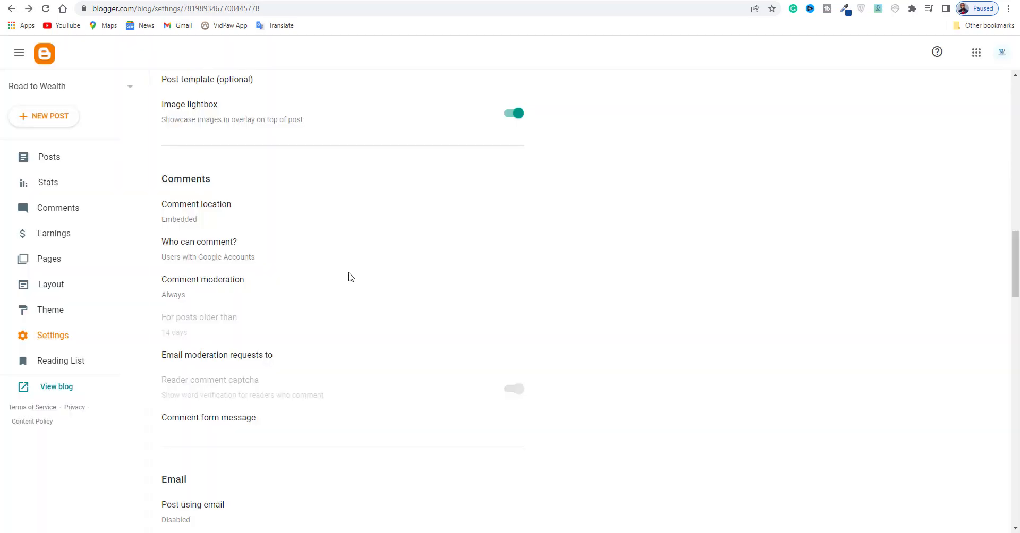
pyautogui.click(200, 260)
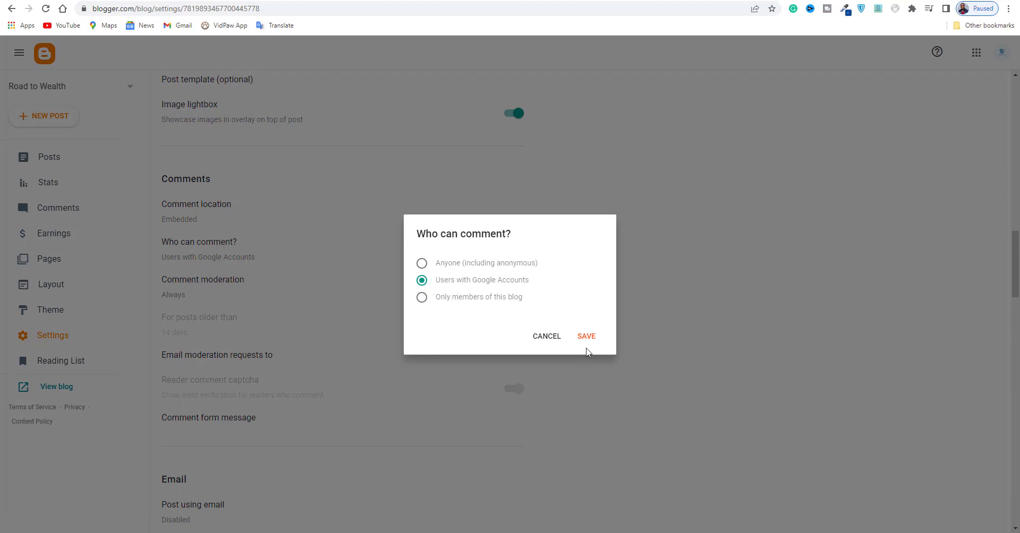
pyautogui.click(552, 338)
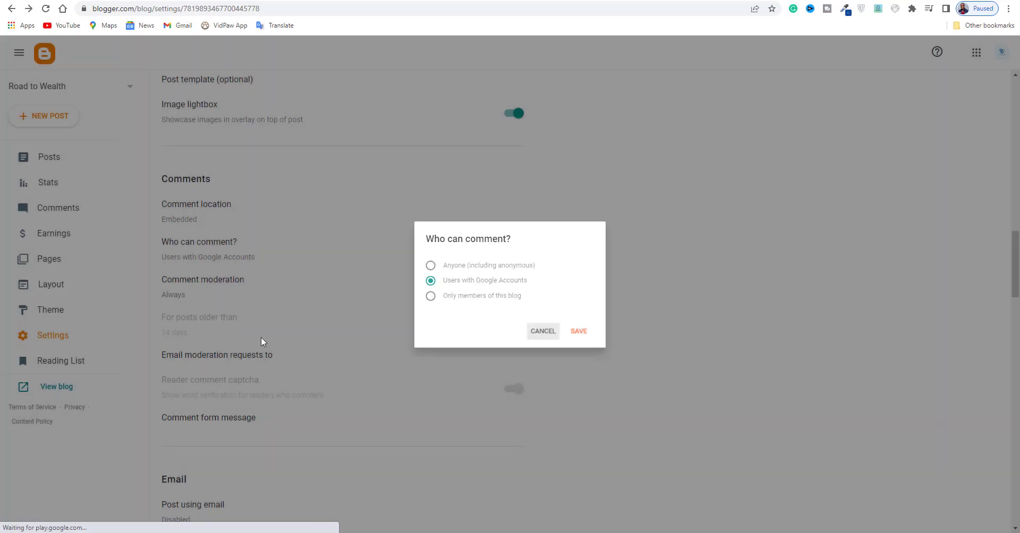
# Try the Never option for comment moderation, reselect Always and cancel the dialog.
pyautogui.scroll(-2, 216, 303)
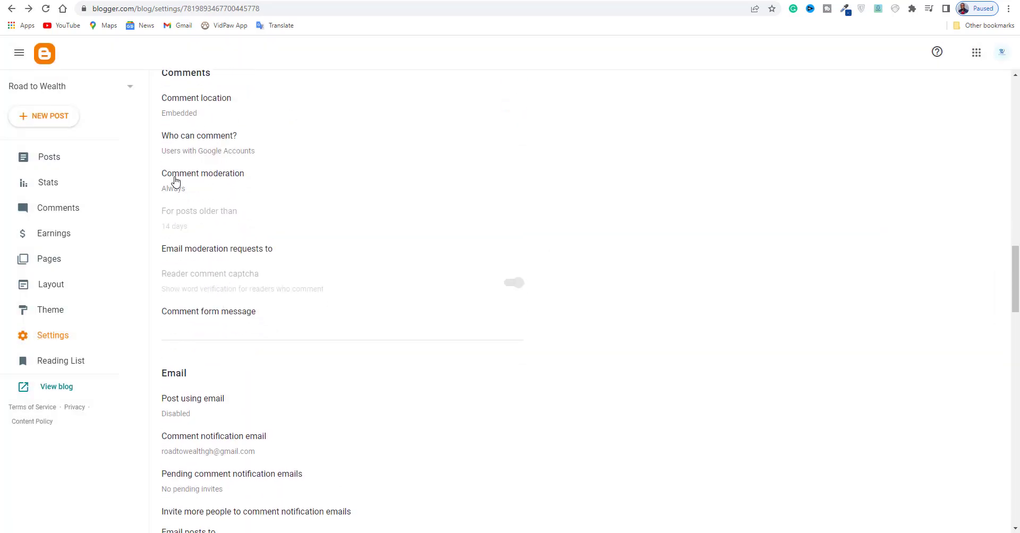
pyautogui.click(175, 182)
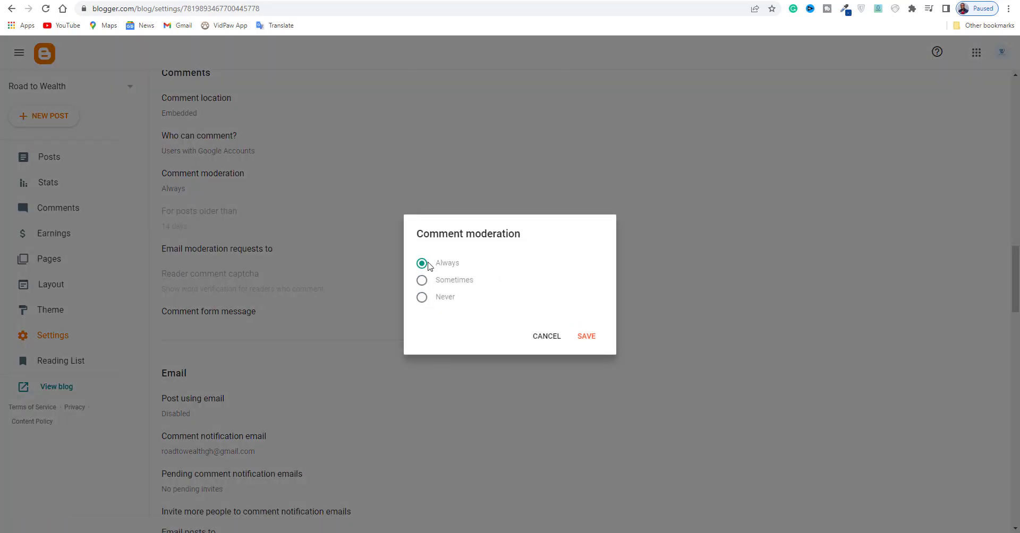
pyautogui.click(421, 299)
pyautogui.click(421, 263)
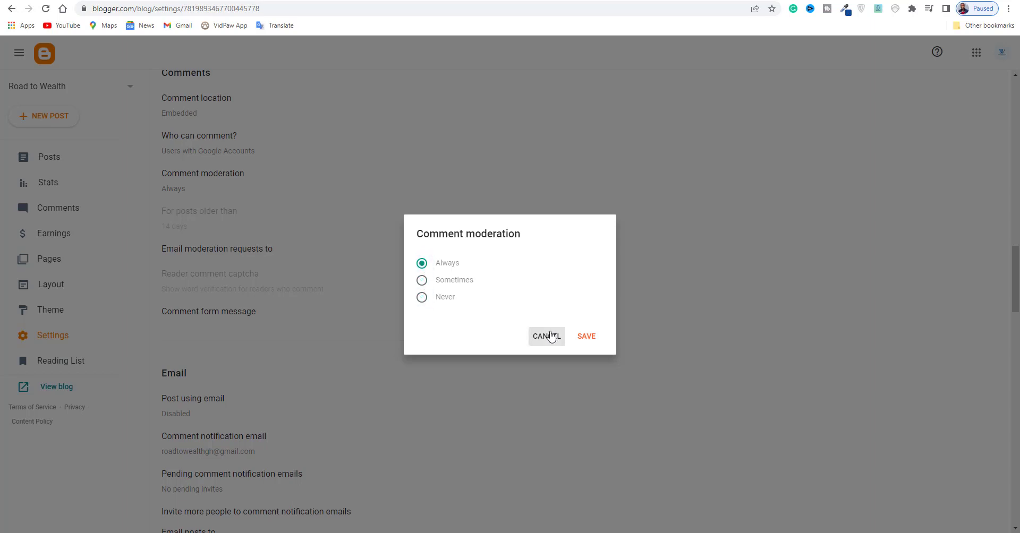
pyautogui.click(550, 336)
# Save the search description "This is the best way to make money online in ghana. Do blogging, affiliate marketing, freelancing, proread, dropshipping".
pyautogui.scroll(-3, 330, 296)
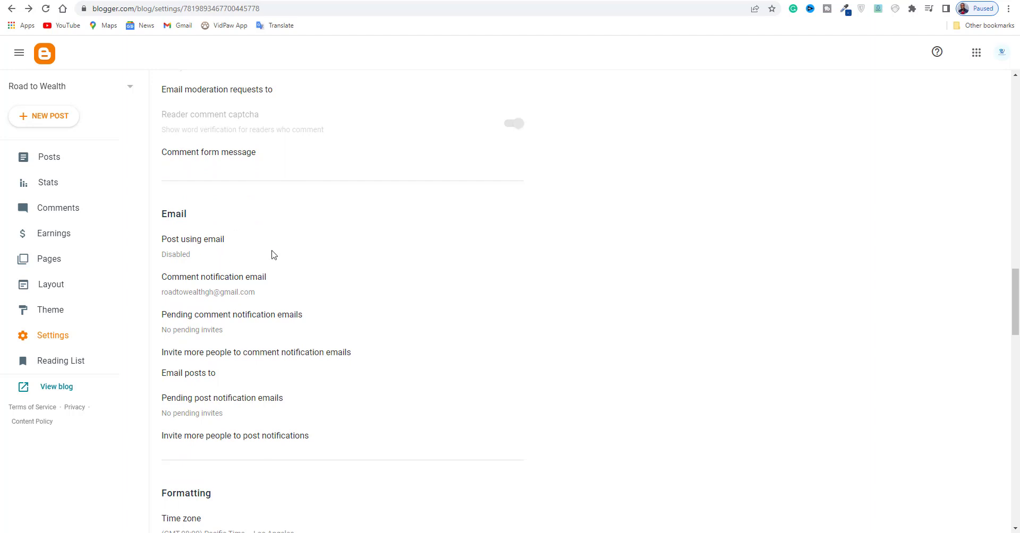
pyautogui.scroll(-1, 274, 250)
pyautogui.scroll(-1, 319, 282)
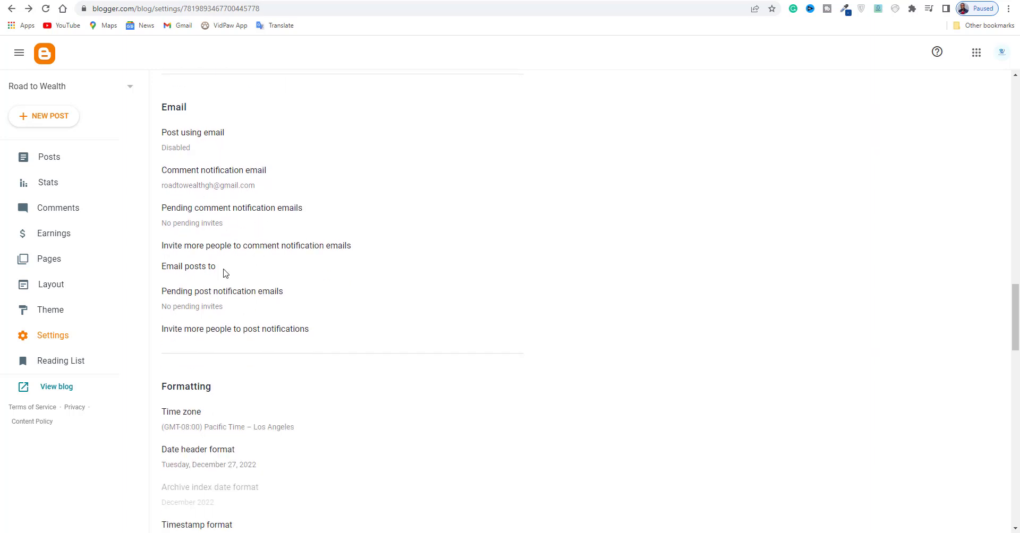
pyautogui.scroll(-2, 220, 297)
pyautogui.scroll(-5, 226, 313)
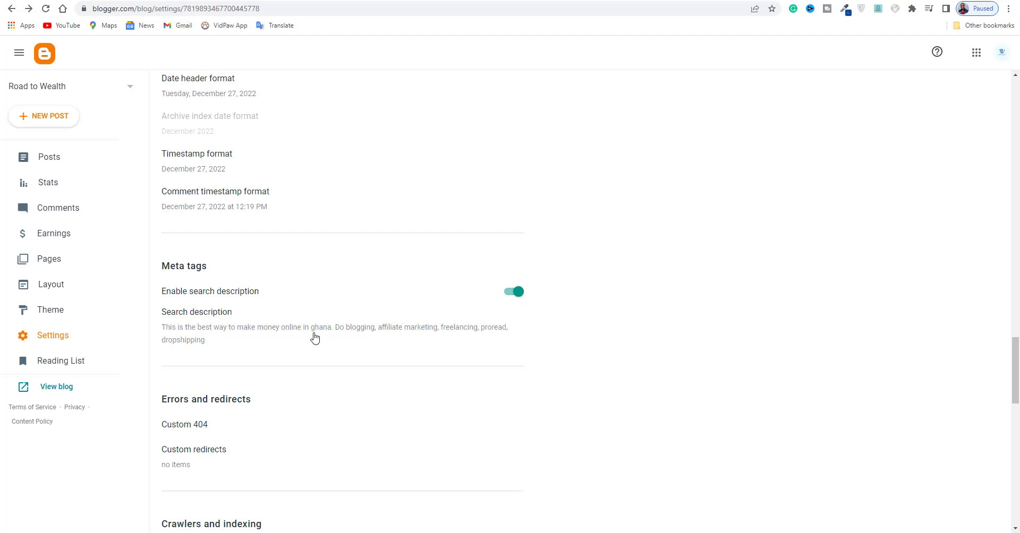
pyautogui.click(229, 318)
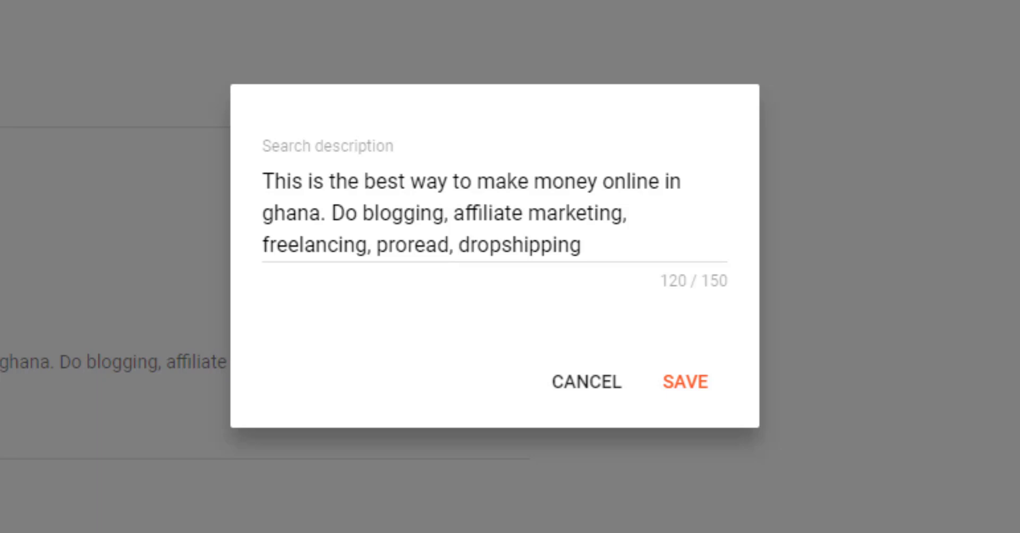
pyautogui.click(590, 215)
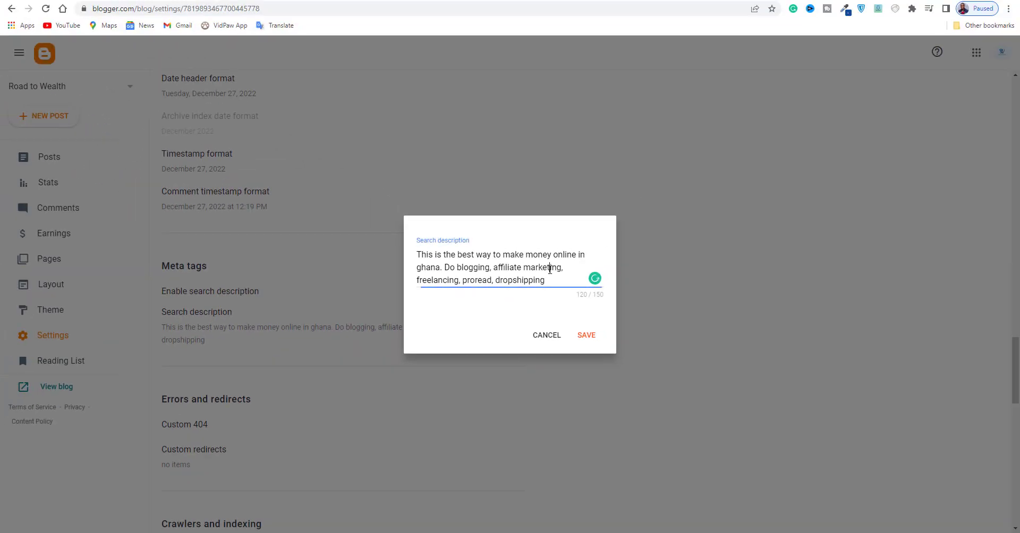
pyautogui.click(583, 335)
# Open the custom robots.txt for editing and copy the six-line Blogger robots.txt code, from User-agent to Sitemap, out of the code document.
pyautogui.scroll(-6, 271, 244)
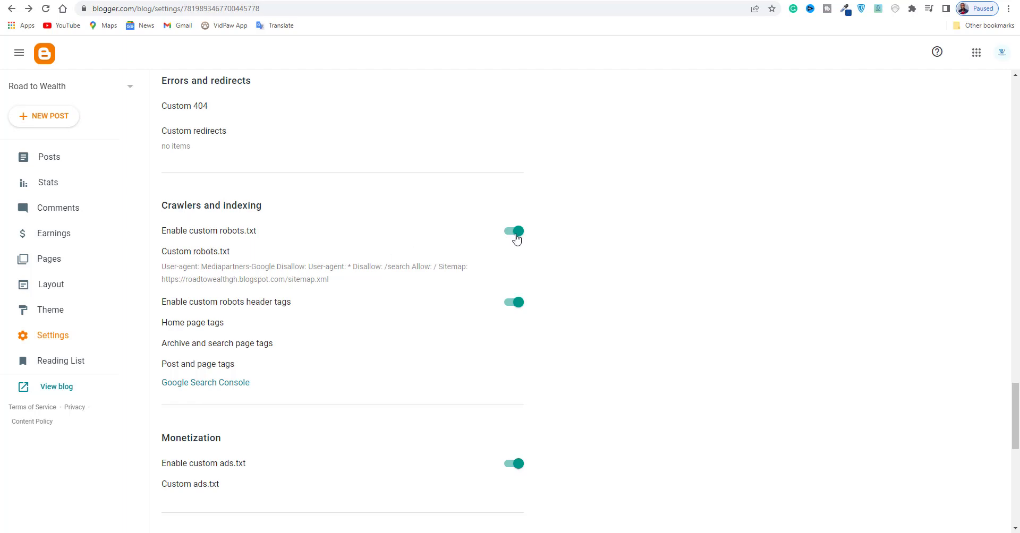
pyautogui.click(207, 273)
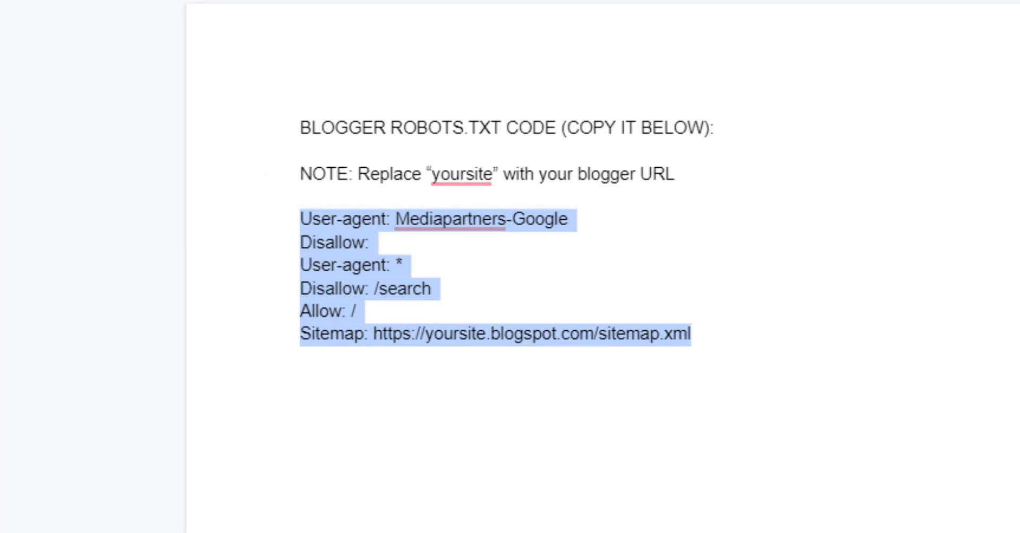
pyautogui.click(412, 244)
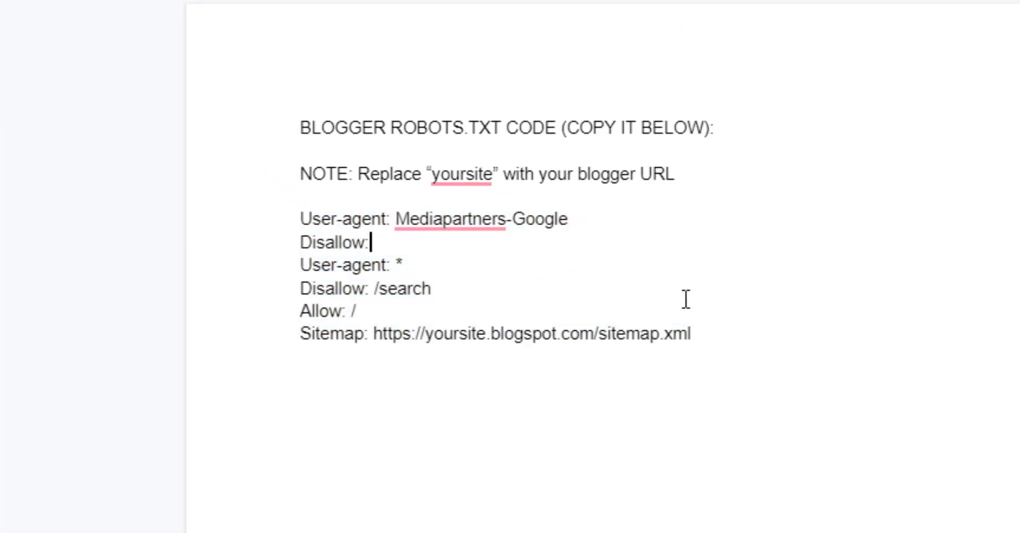
pyautogui.moveTo(718, 347); pyautogui.dragTo(282, 218)
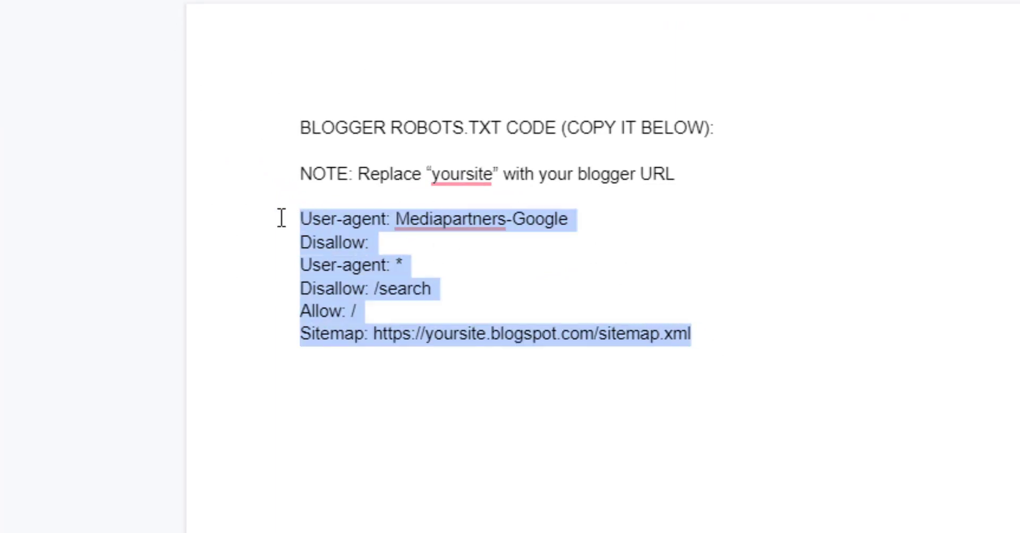
pyautogui.rightClick(315, 231)
pyautogui.click(371, 295)
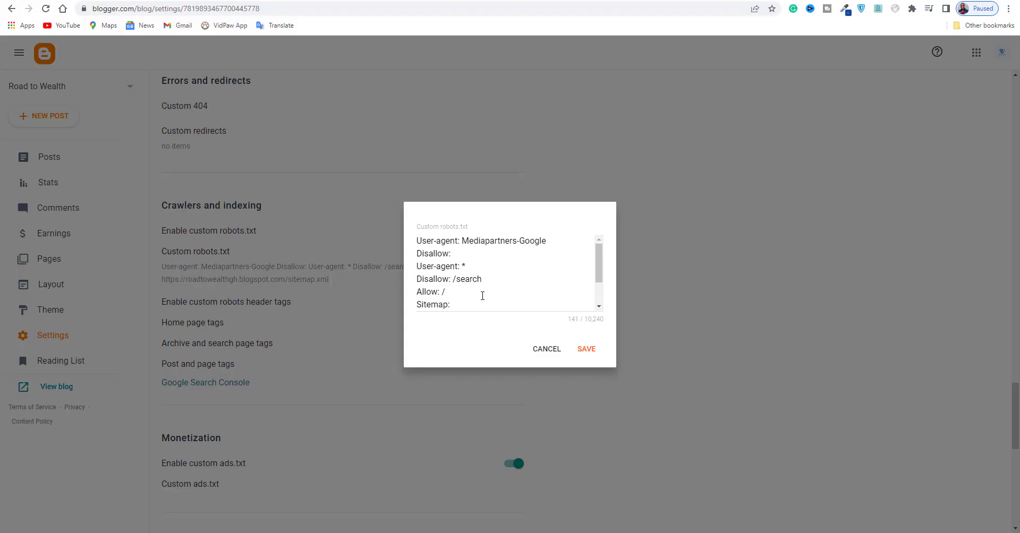
# Examine the sitemap line of the custom robots.txt, highlighting the blog's subdomain roadtowealthgh in the address.
pyautogui.click(482, 296)
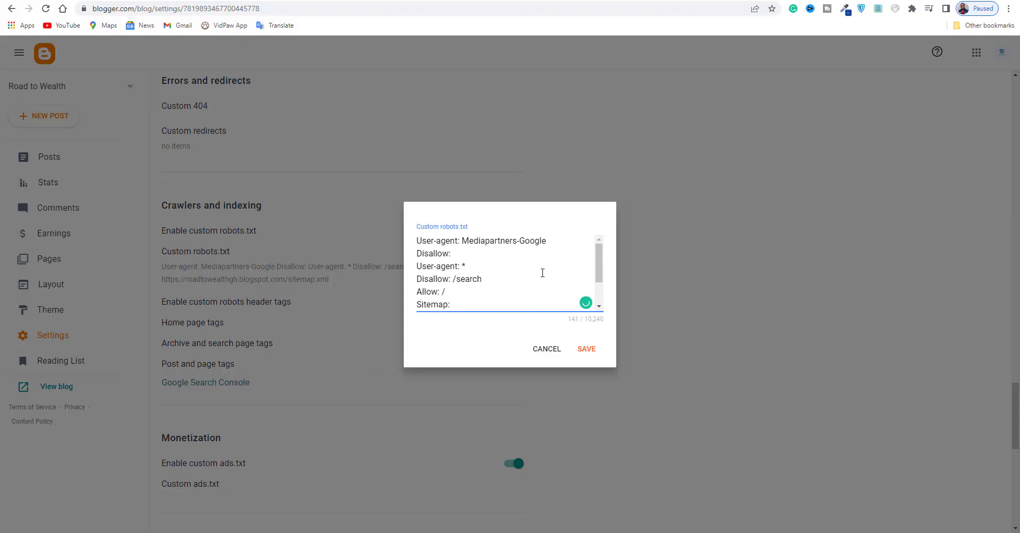
pyautogui.moveTo(600, 277); pyautogui.dragTo(533, 289)
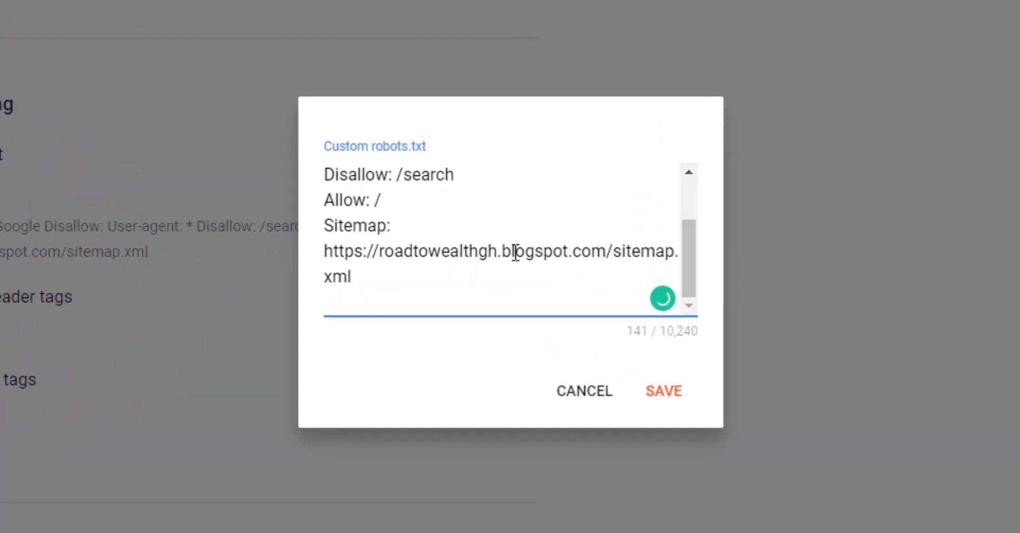
pyautogui.doubleClick(381, 251)
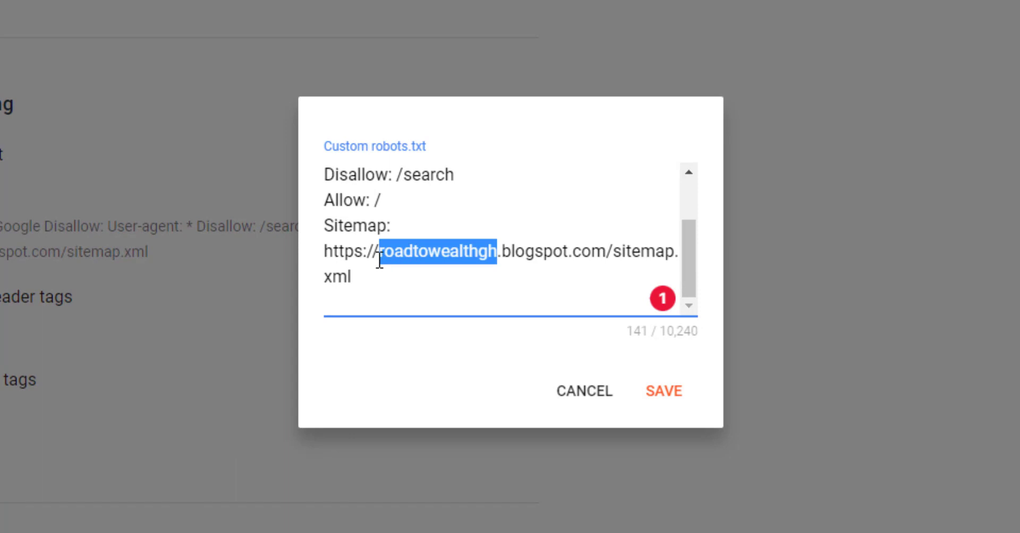
pyautogui.moveTo(379, 254)
pyautogui.mouseDown()
pyautogui.moveTo(367, 253)
pyautogui.moveTo(395, 255)
pyautogui.mouseUp()
pyautogui.click(535, 277)
pyautogui.scroll(2, 542, 284)
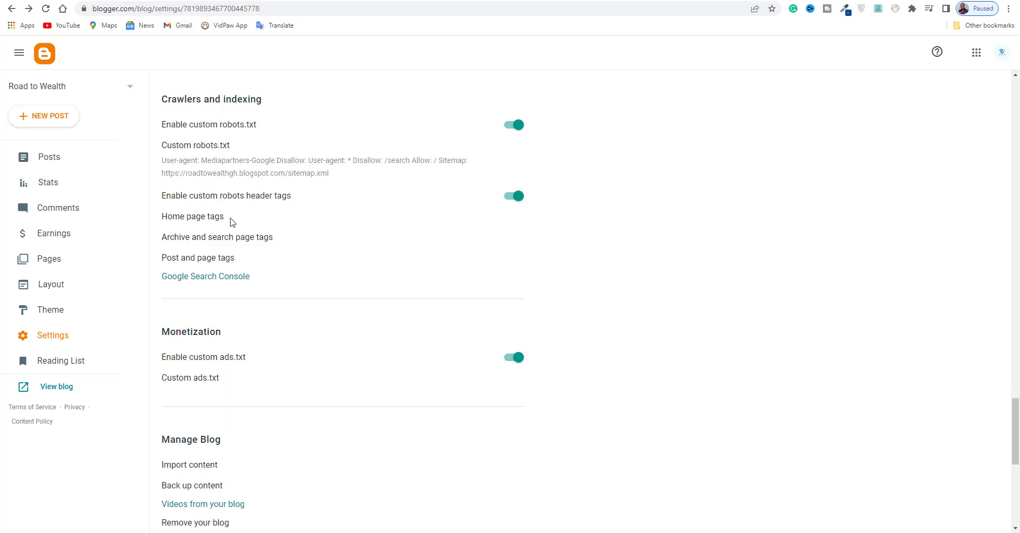
# Review the custom robot tags for the home page and cancel without saving.
pyautogui.click(200, 226)
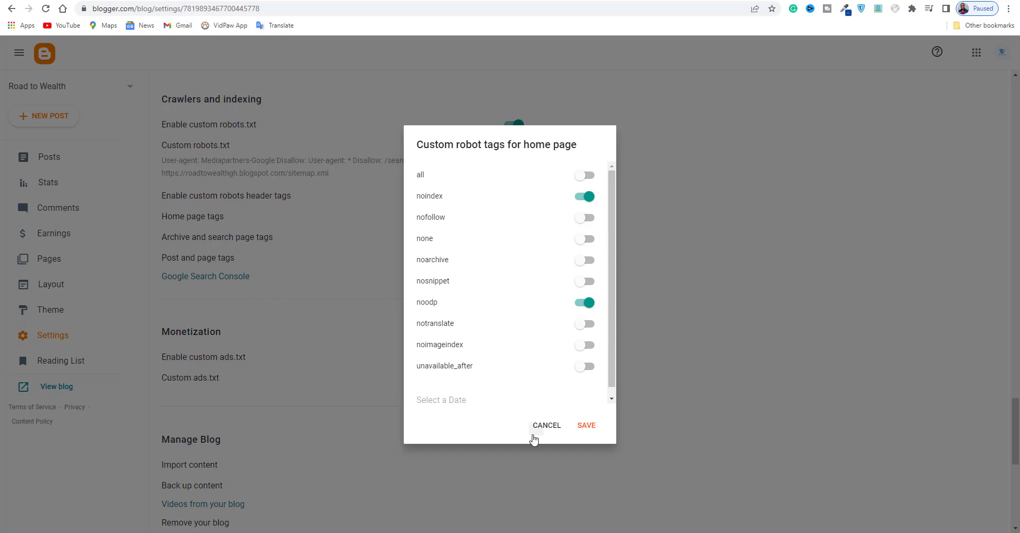
pyautogui.click(535, 425)
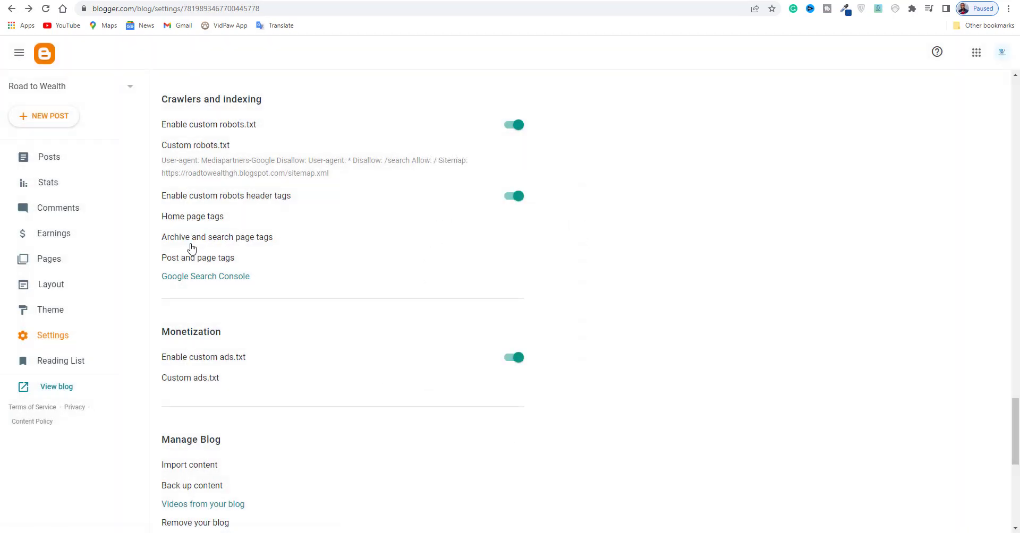
# Open the blog's sitemaps in Google Search Console and enter sitemap.xml as the new sitemap URL.
pyautogui.scroll(-1, 239, 239)
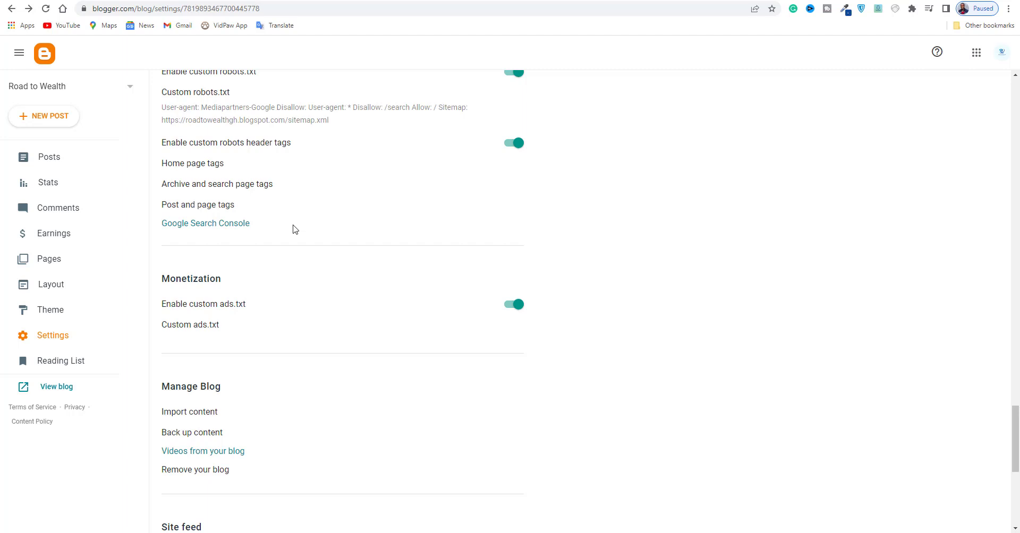
pyautogui.click(189, 225)
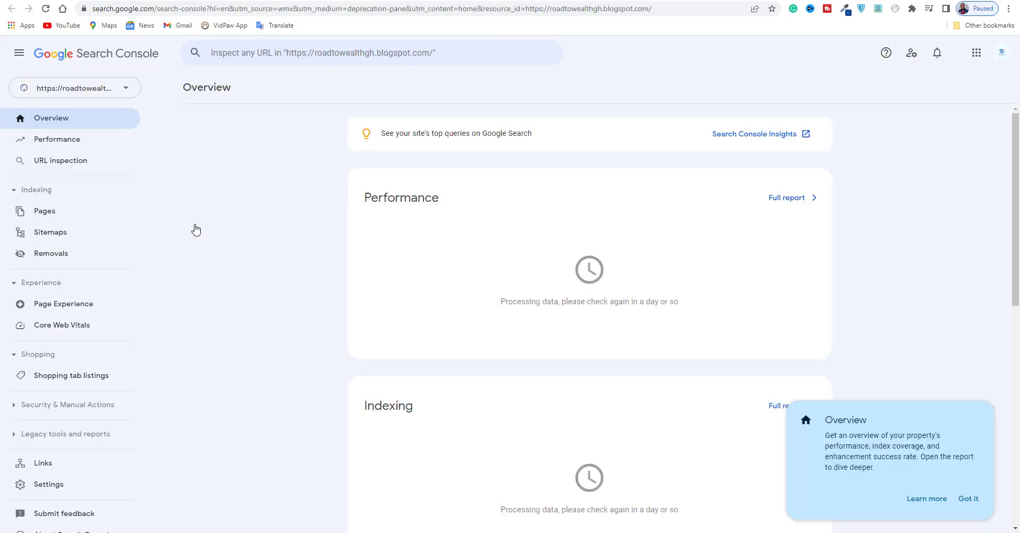
pyautogui.click(70, 237)
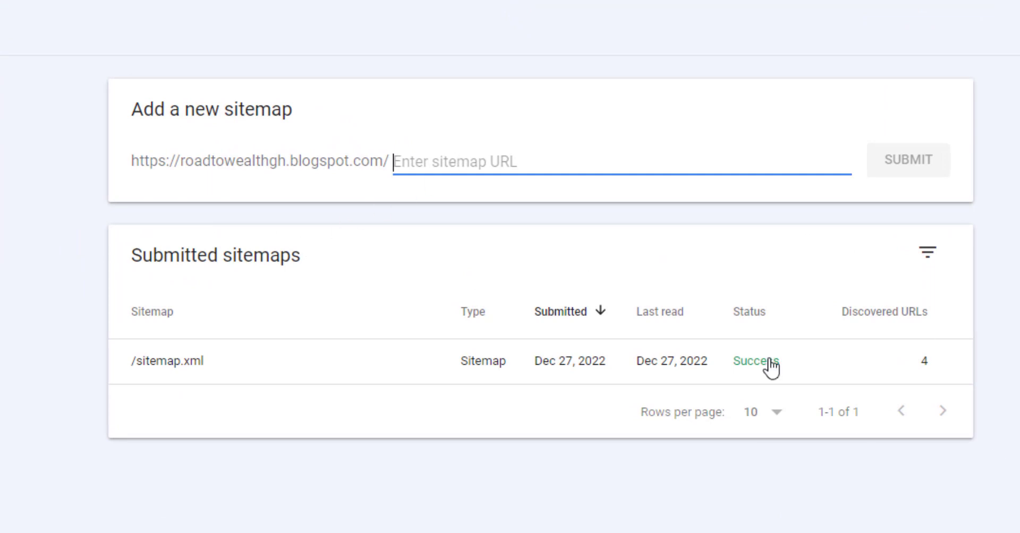
pyautogui.write('site')
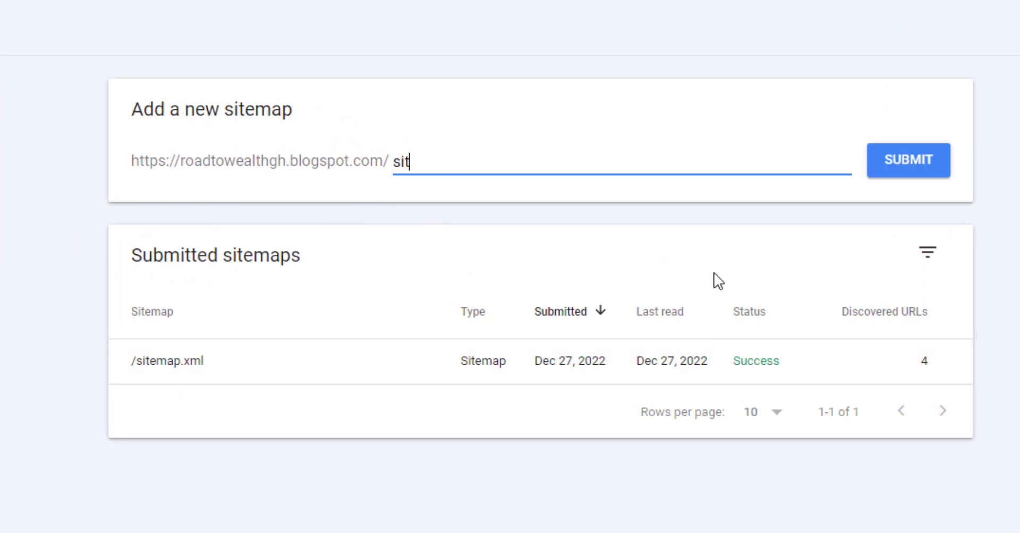
pyautogui.write('map.xn')
pyautogui.write('l')
pyautogui.press('BackSpace')
pyautogui.press('BackSpace')
pyautogui.write('ml')
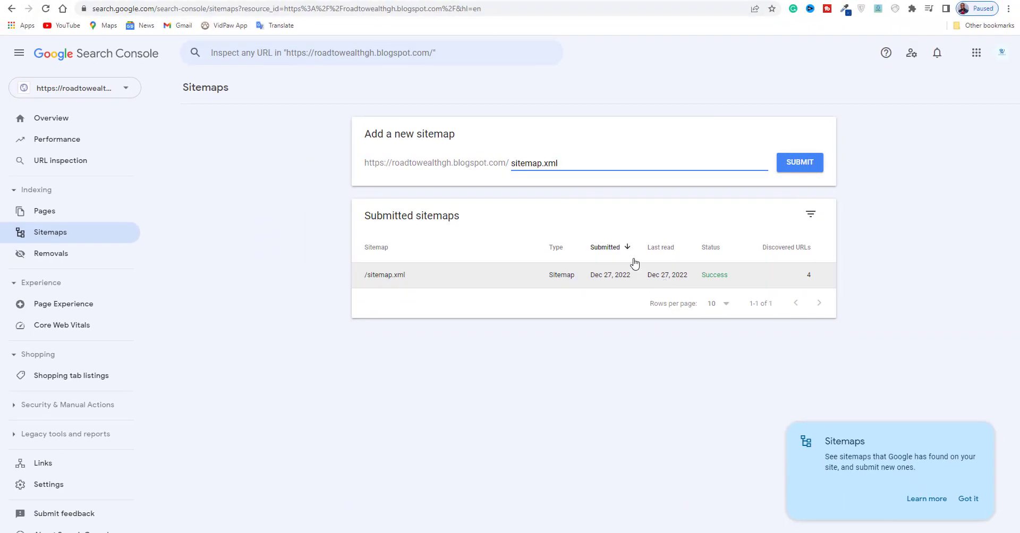
# Switch to the published blog's page and copy its full web address.
pyautogui.click(361, 0)
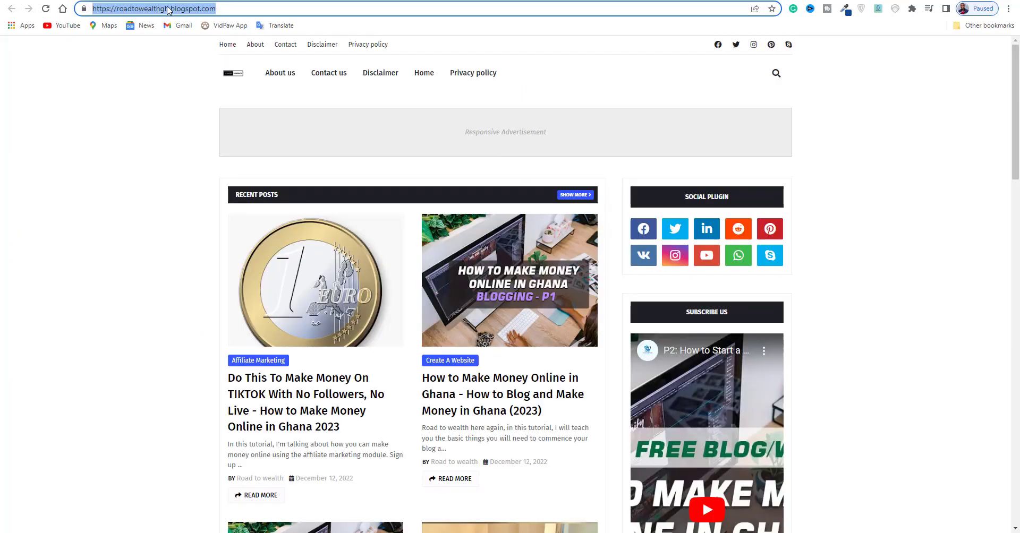
pyautogui.rightClick(124, 6)
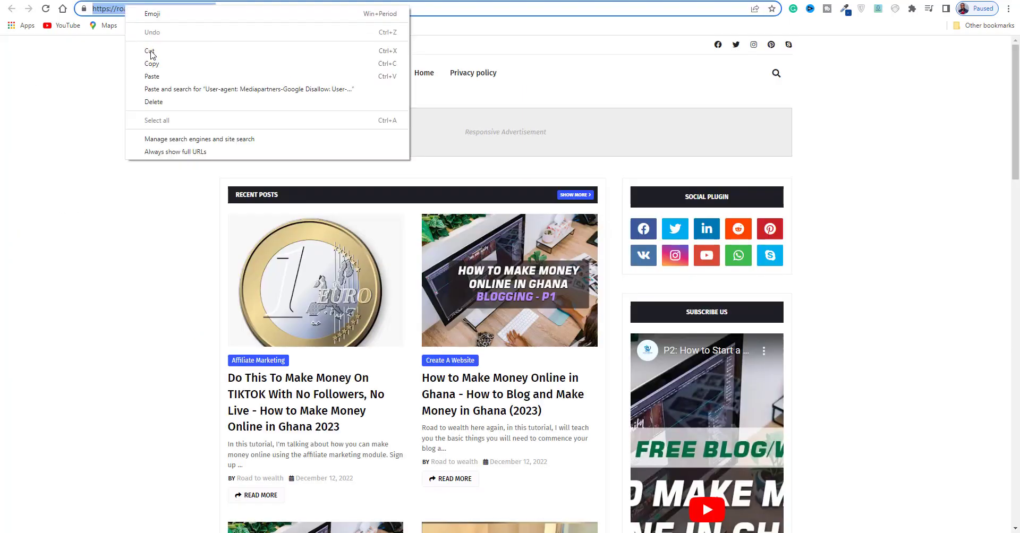
pyautogui.click(143, 60)
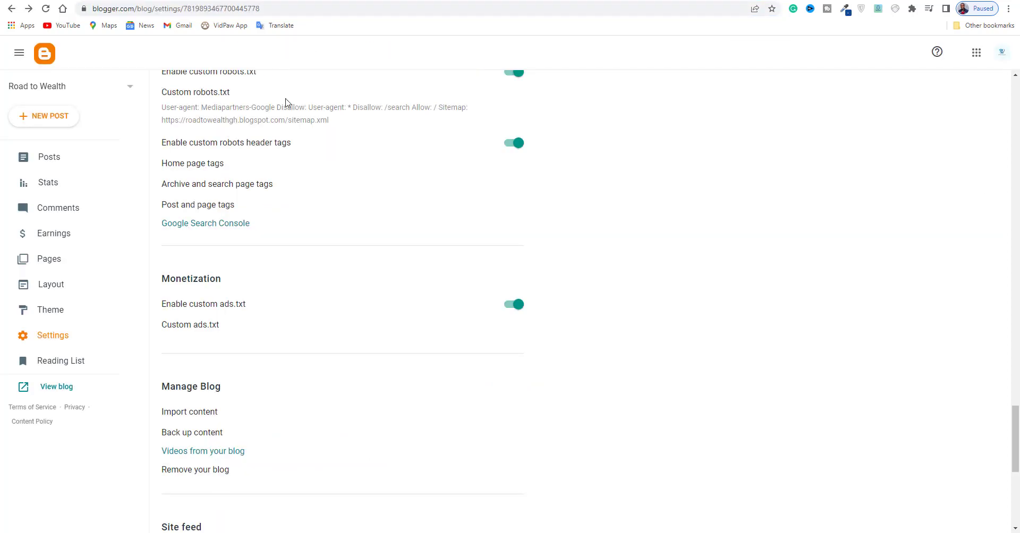
# Open the blog theme's HTML for editing and insert the placeholder text "fgdjfasfkldjf" on a new line below the <head> tag.
pyautogui.click(63, 315)
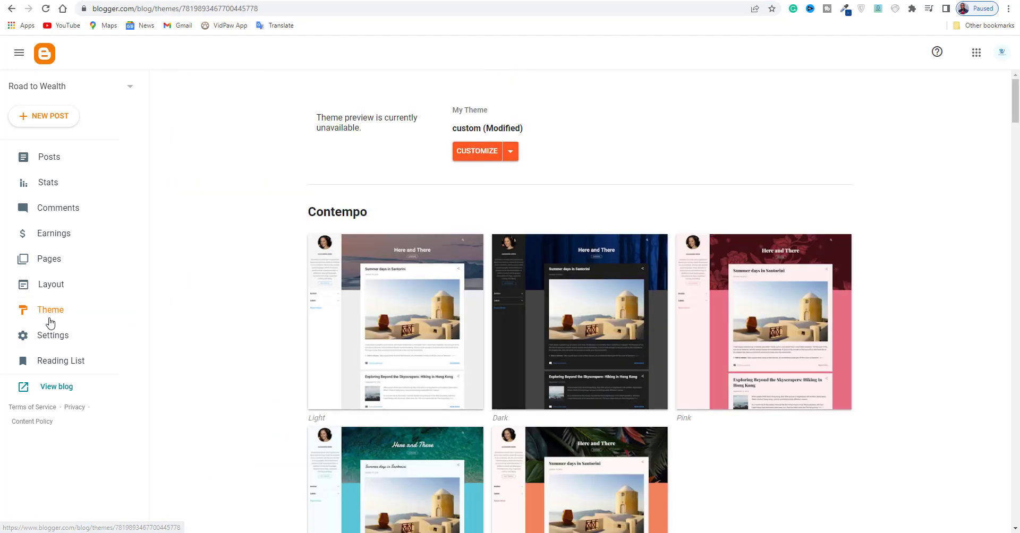
pyautogui.click(512, 153)
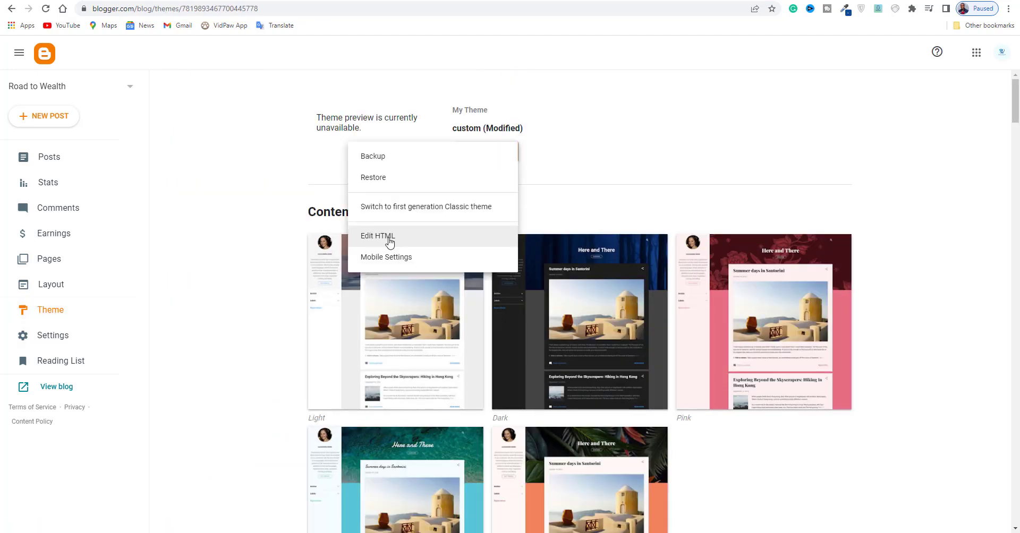
pyautogui.click(390, 242)
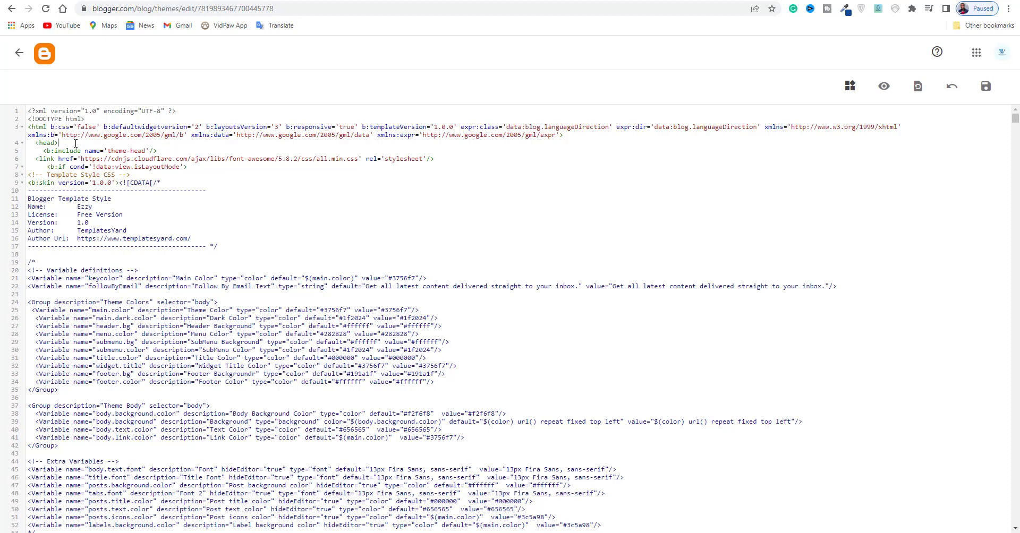
pyautogui.press('Return')
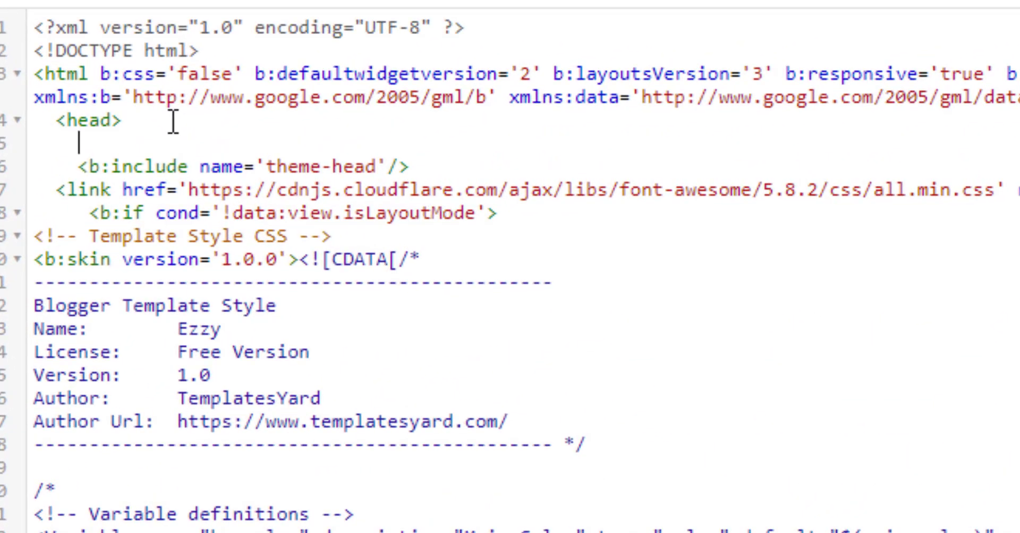
pyautogui.write('fgdjfasfkldjf')
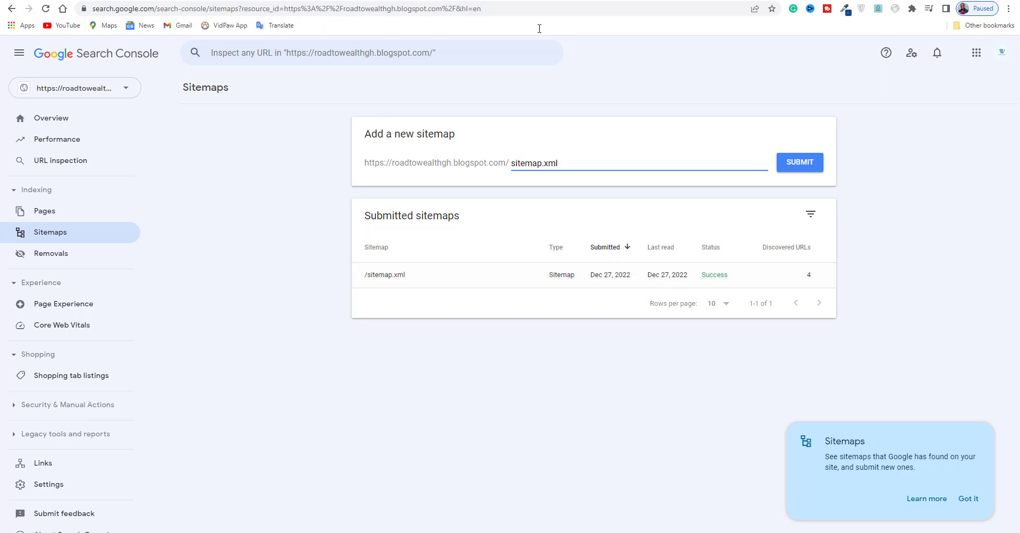
# Return to the theme's HTML editor in Blogger and leave it, discarding the unsaved changes.
pyautogui.click(298, 1)
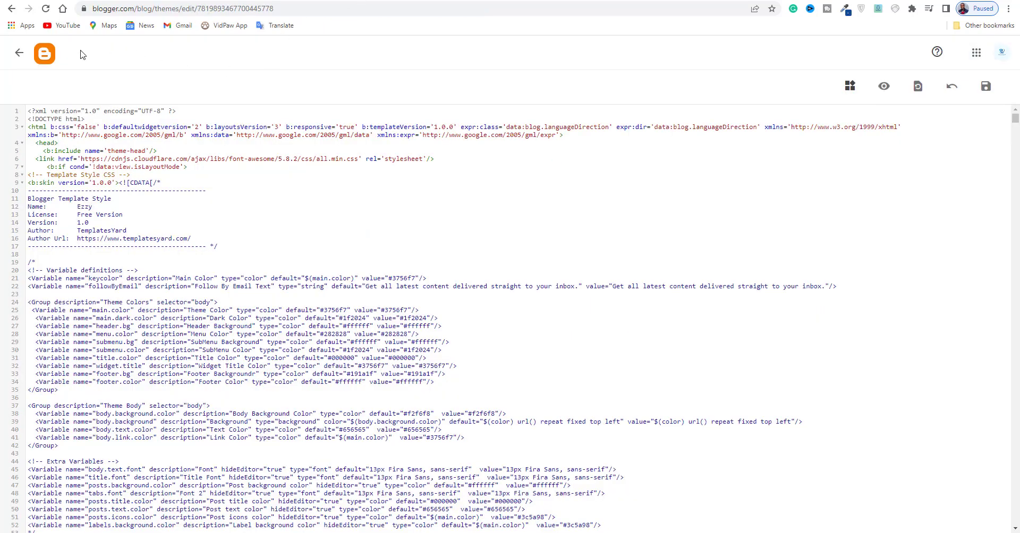
pyautogui.click(19, 53)
pyautogui.click(558, 70)
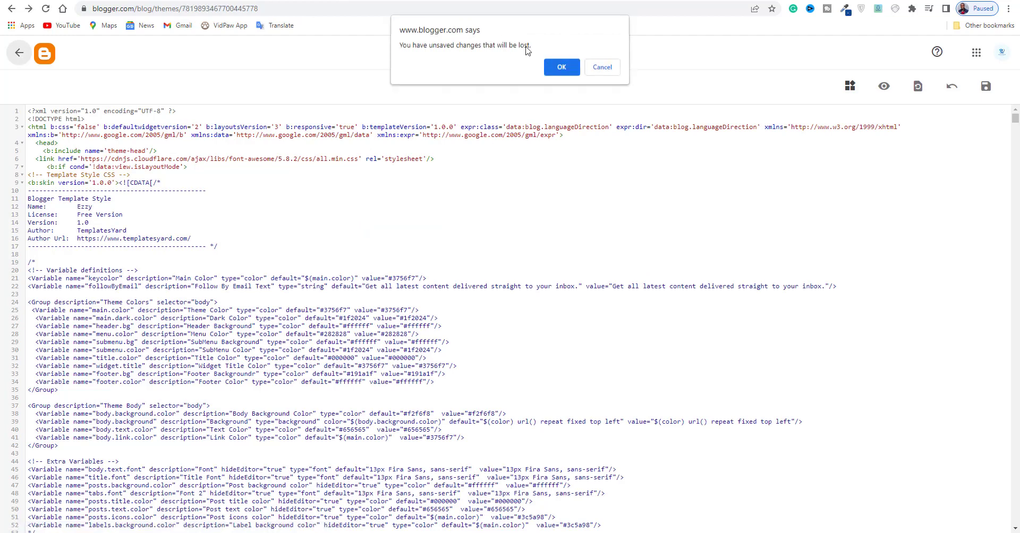